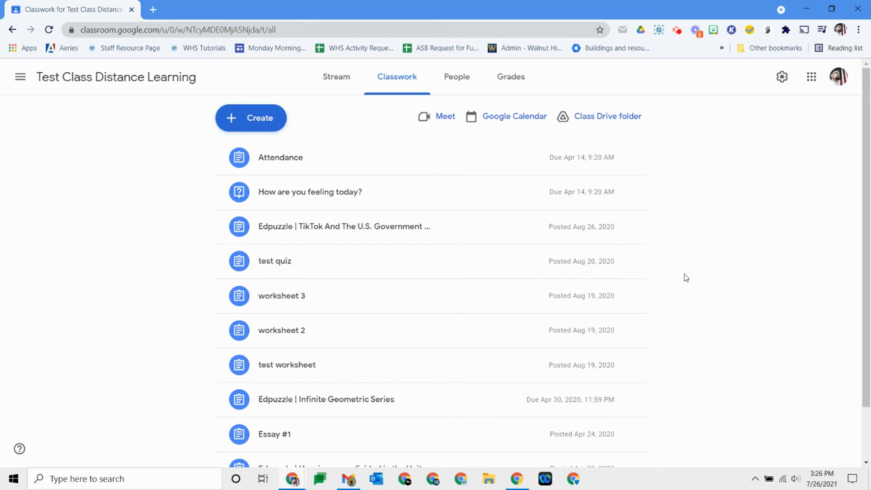
# - Start a Kami assignment and try including MiniUniversity 4.0 - Google Forms as a class alongside Test Class Distance Learning
pyautogui.click(266, 119)
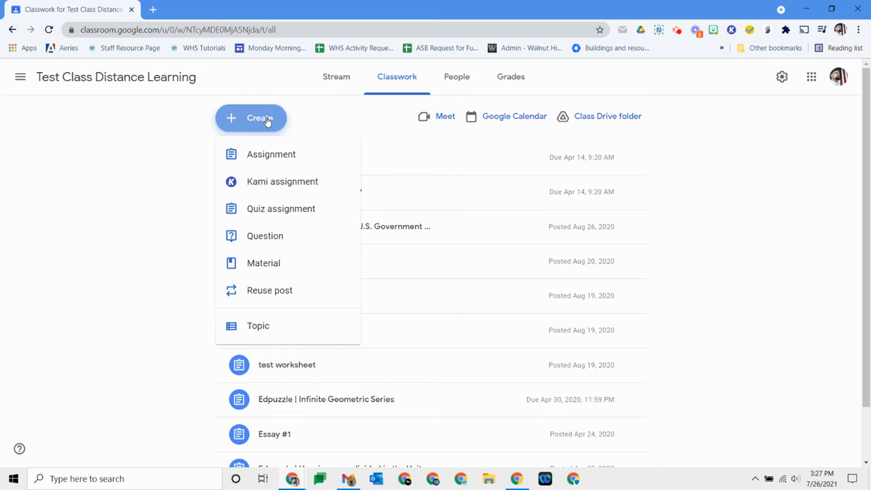
pyautogui.click(284, 179)
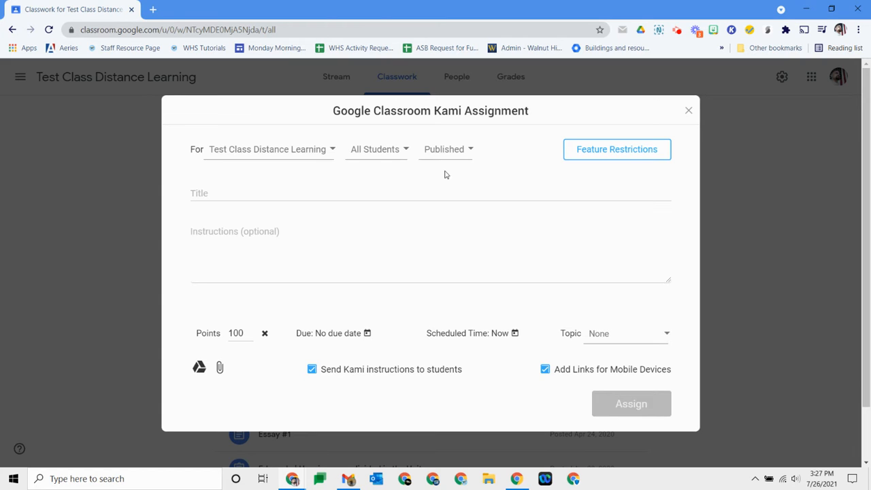
pyautogui.click(333, 150)
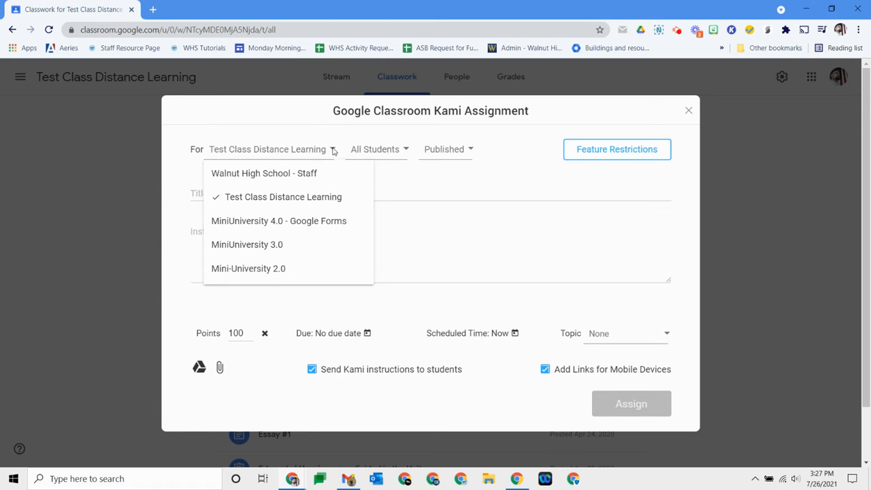
pyautogui.click(272, 198)
pyautogui.click(272, 220)
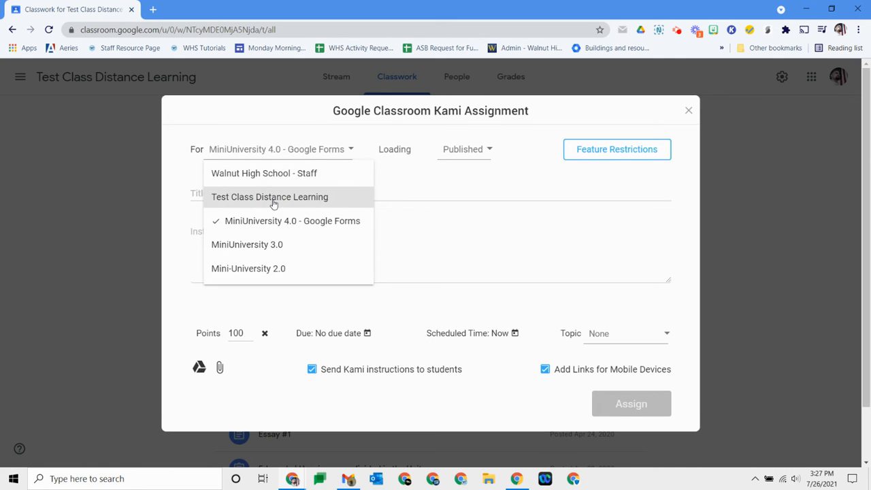
pyautogui.click(272, 196)
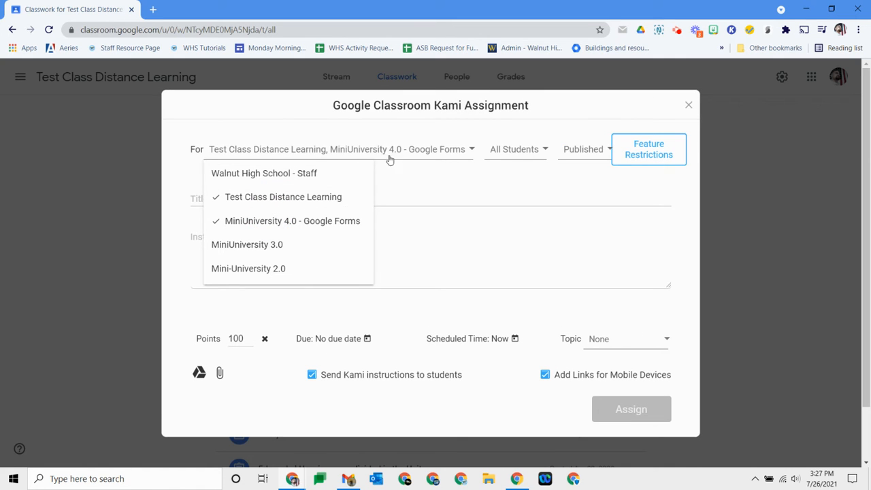
pyautogui.click(338, 222)
pyautogui.click(387, 177)
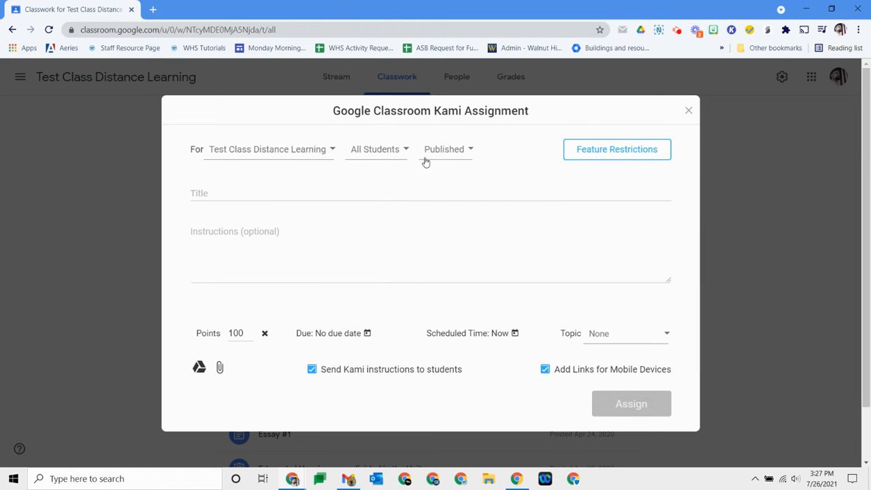
# - Examine the Kami assignment's publishing status, scheduling calendar and points options
pyautogui.click(470, 149)
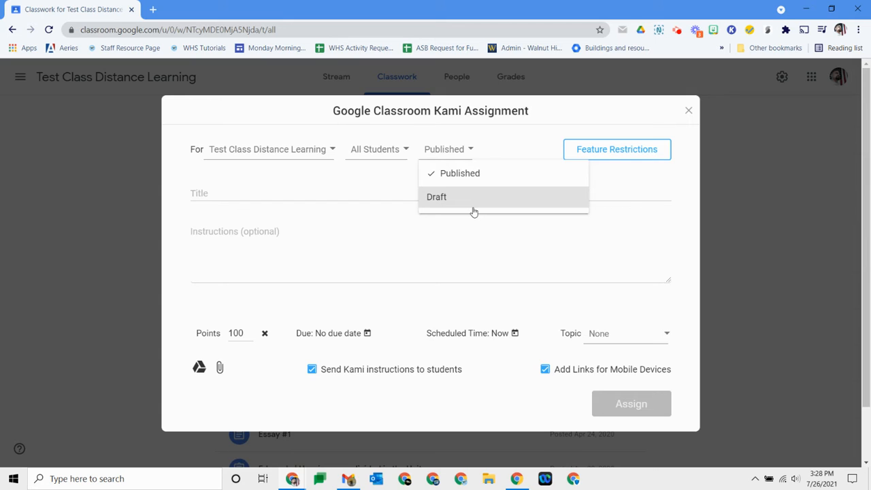
pyautogui.click(469, 249)
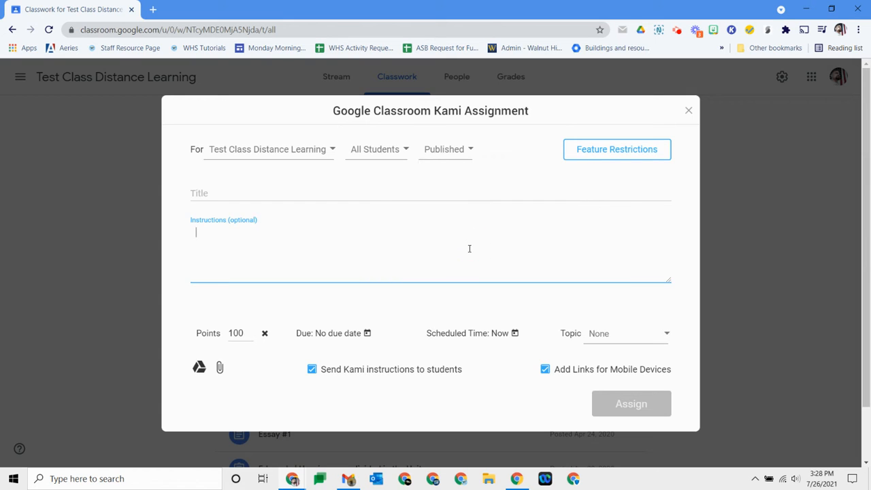
pyautogui.click(502, 334)
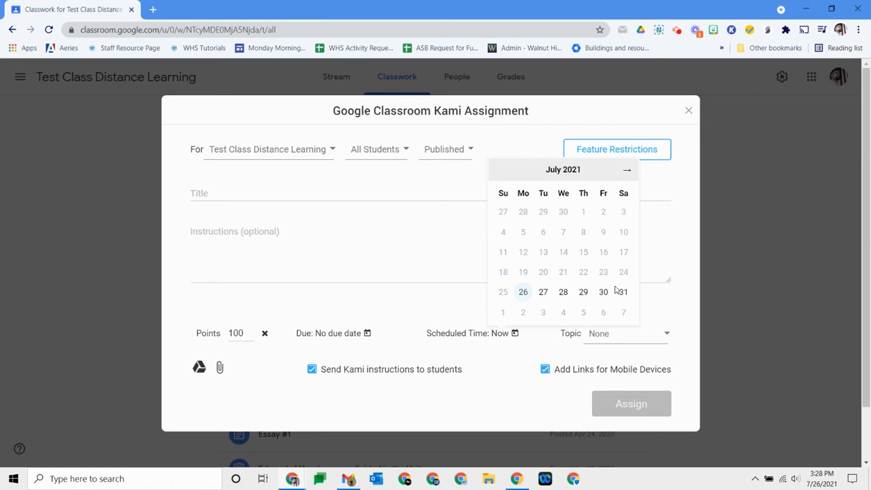
pyautogui.click(517, 350)
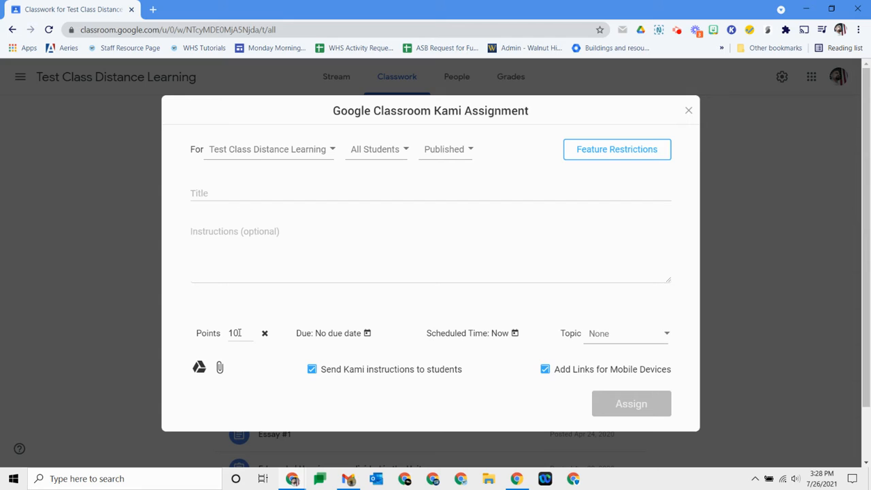
pyautogui.click(265, 333)
pyautogui.click(239, 333)
# - Review the student tools in the Kami assignment's Feature Restrictions and close the assignment without creating it
pyautogui.click(605, 151)
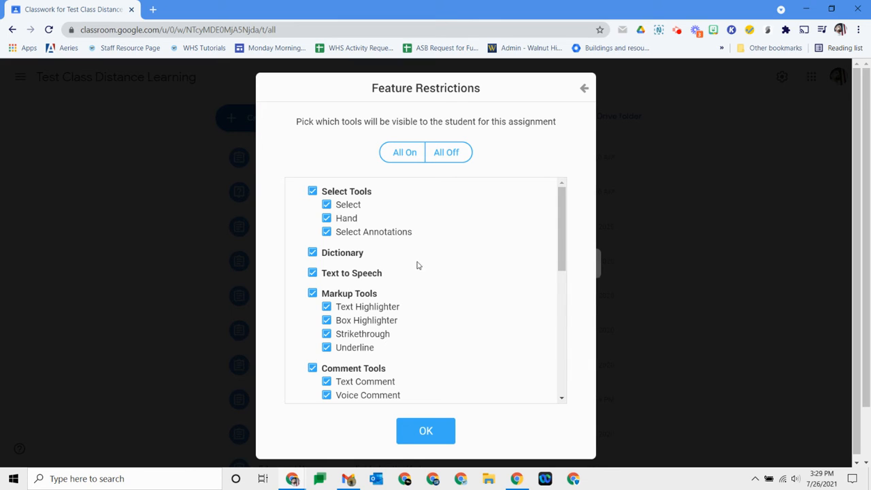
pyautogui.scroll(-3, 422, 268)
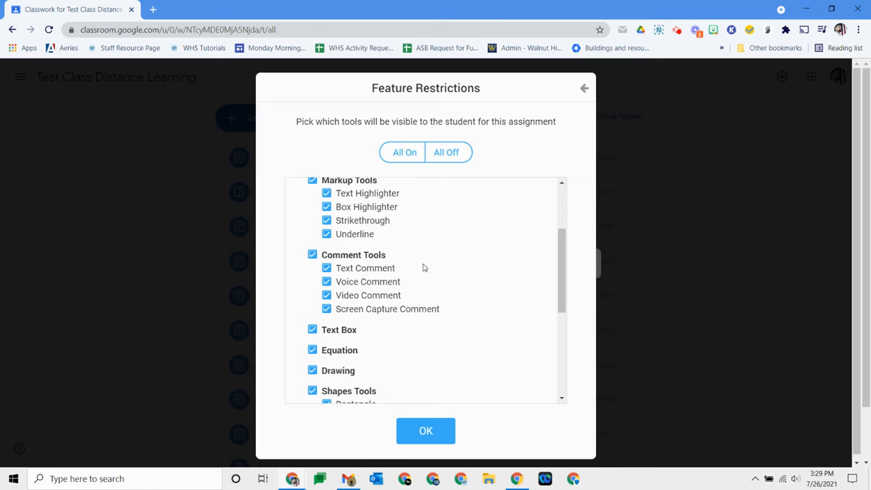
pyautogui.scroll(-6, 444, 282)
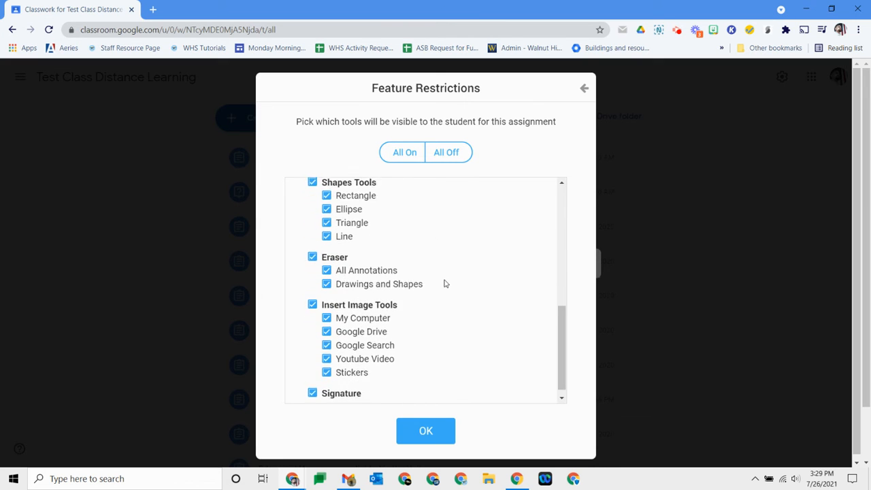
pyautogui.click(429, 436)
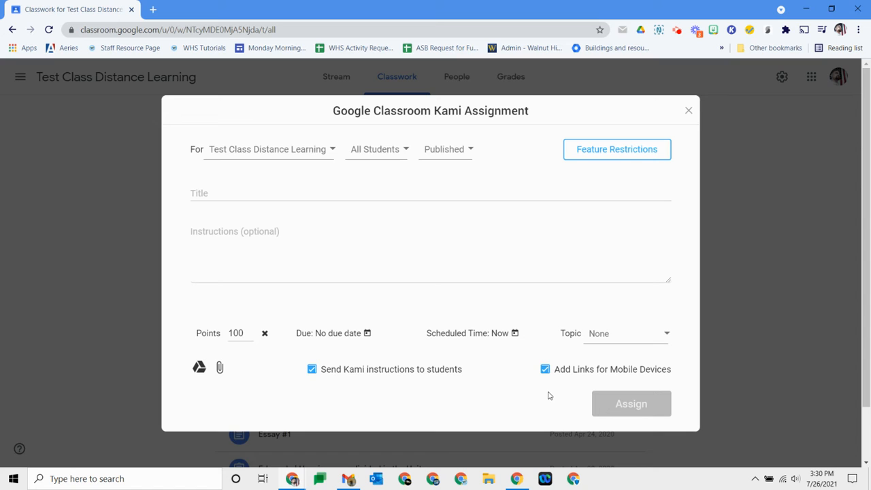
pyautogui.click(689, 111)
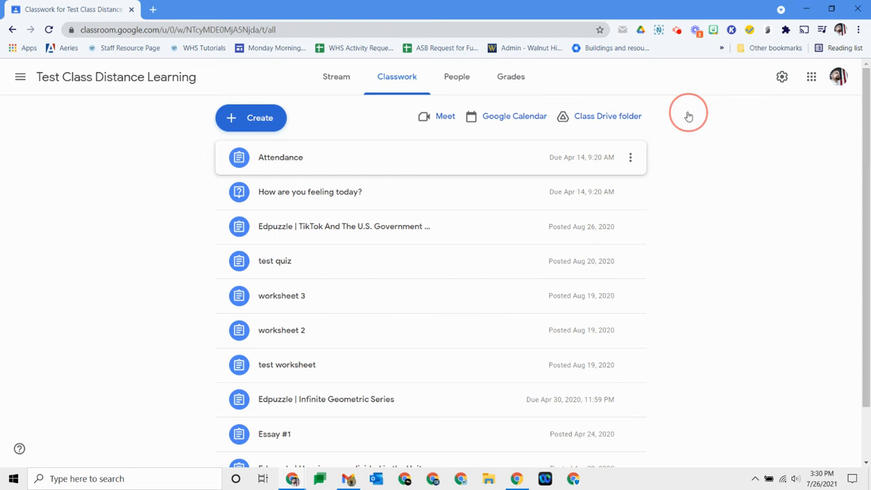
# - Examine a new quiz assignment's Blank Quiz attachment and grade importing option, and close the form
pyautogui.click(251, 118)
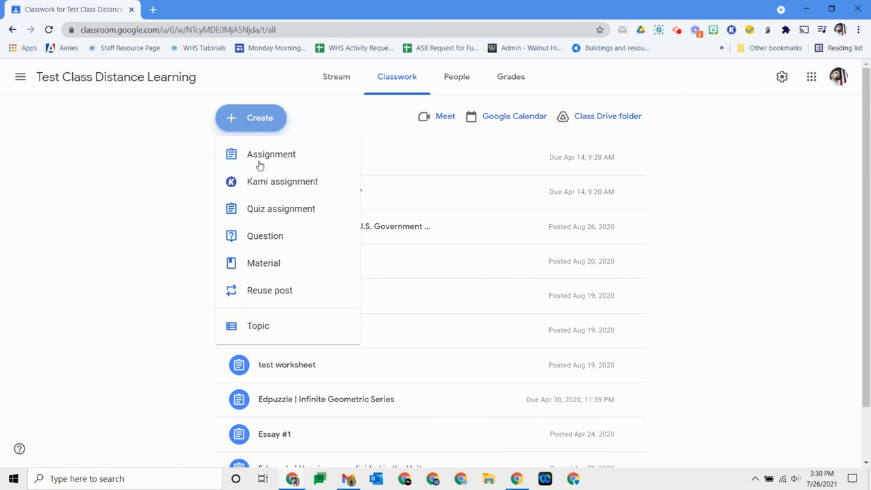
pyautogui.click(295, 215)
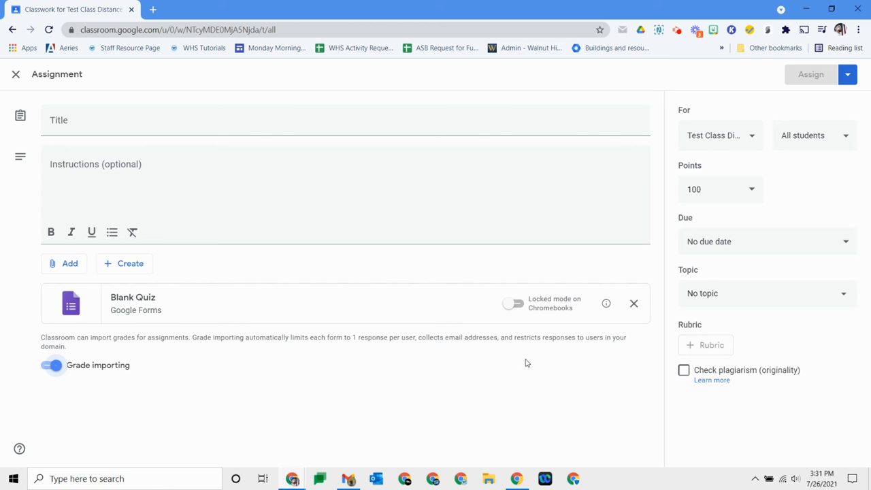
pyautogui.click(16, 75)
# - Look over a new question form's answer type and student reply options, and close it without posting
pyautogui.click(234, 118)
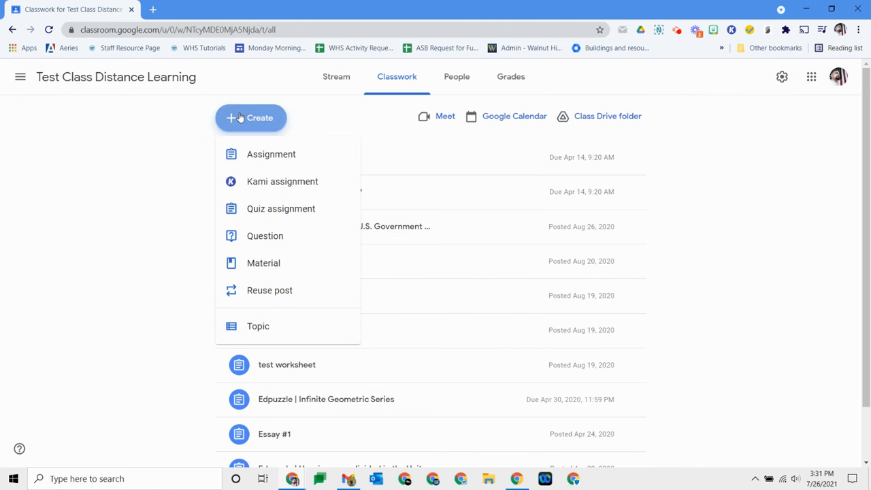
pyautogui.click(280, 243)
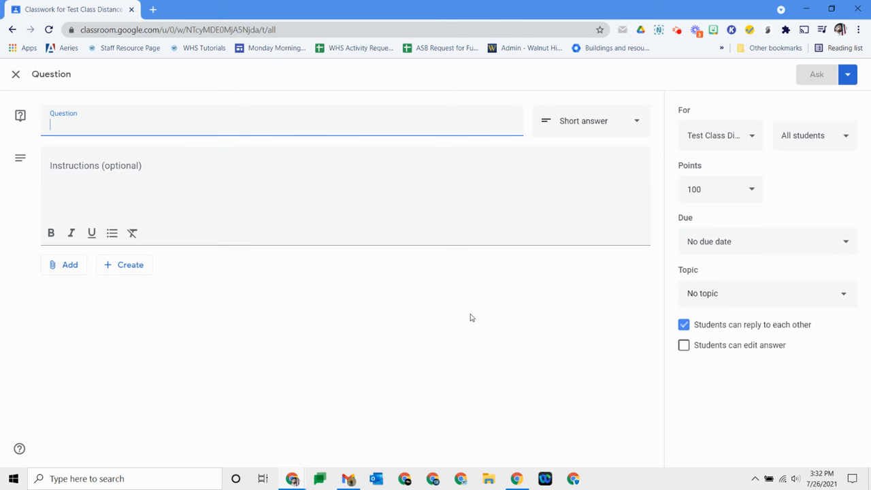
pyautogui.click(16, 74)
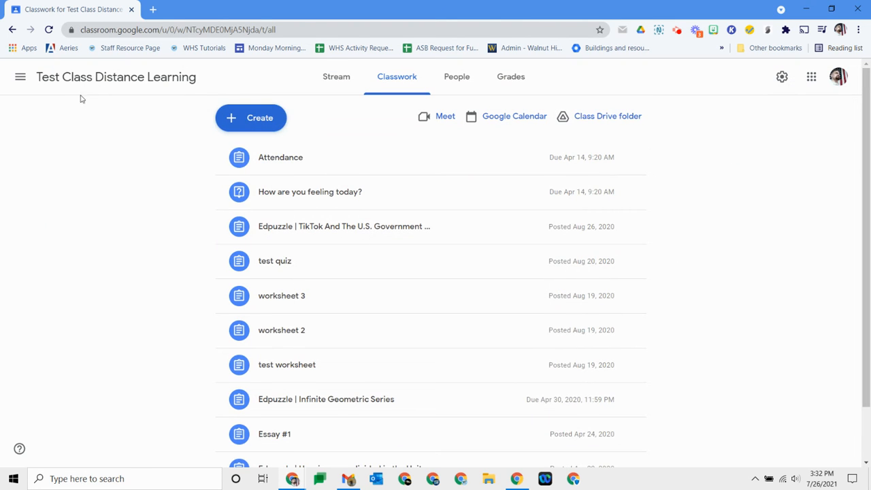
# - Examine the topic choices in a new material post and close it without posting
pyautogui.click(245, 120)
pyautogui.click(266, 264)
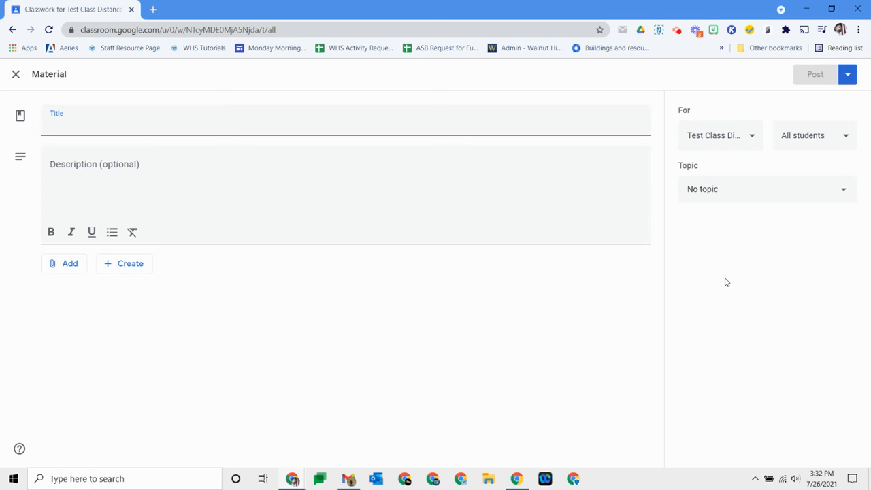
pyautogui.click(747, 197)
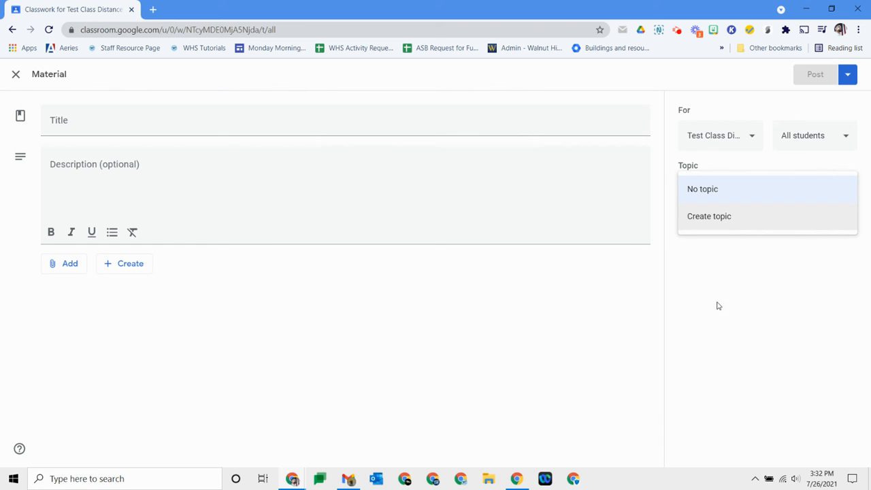
pyautogui.click(549, 320)
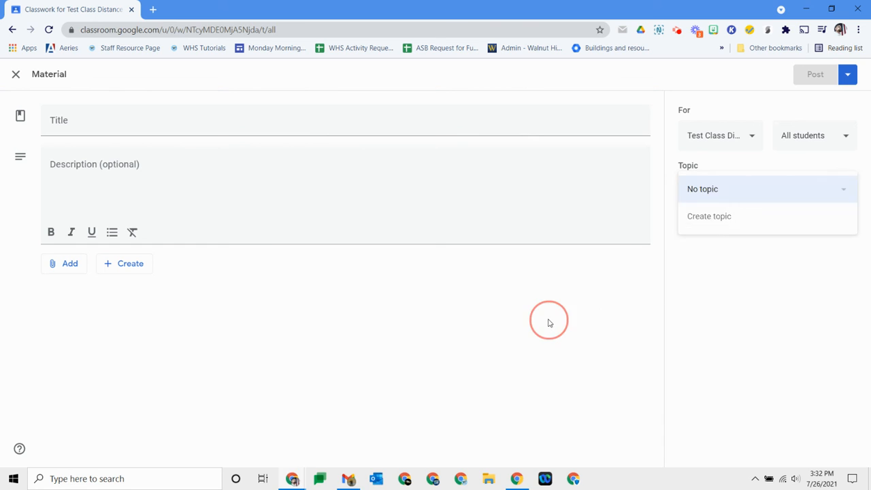
pyautogui.click(15, 77)
# - Reuse the Notes 10.5 post from the Geometry - 6th period class as an assignment in the current class
pyautogui.click(243, 120)
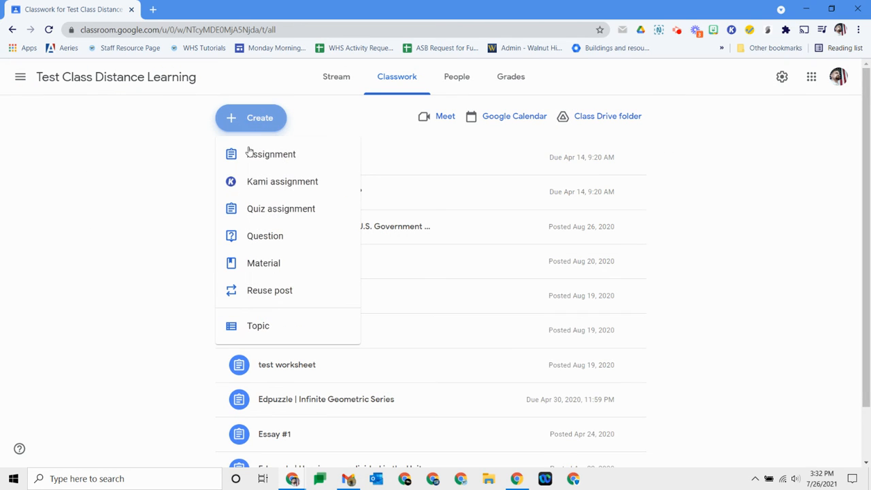
pyautogui.click(287, 292)
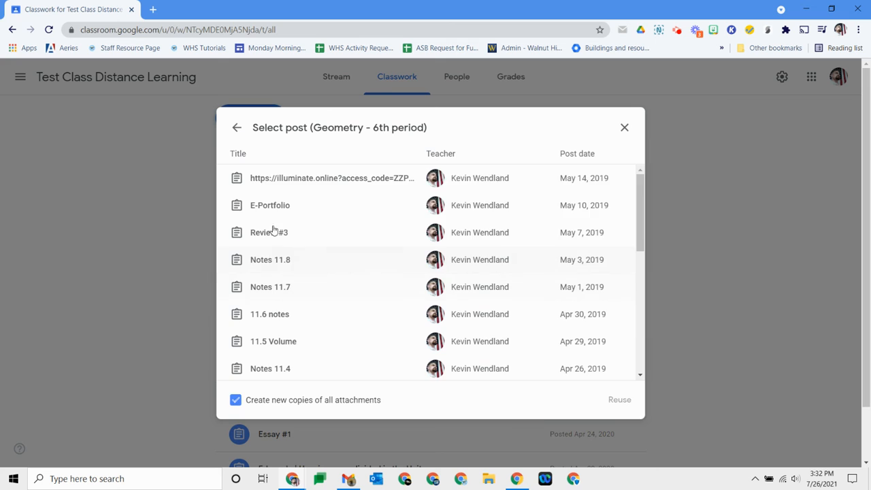
pyautogui.click(237, 129)
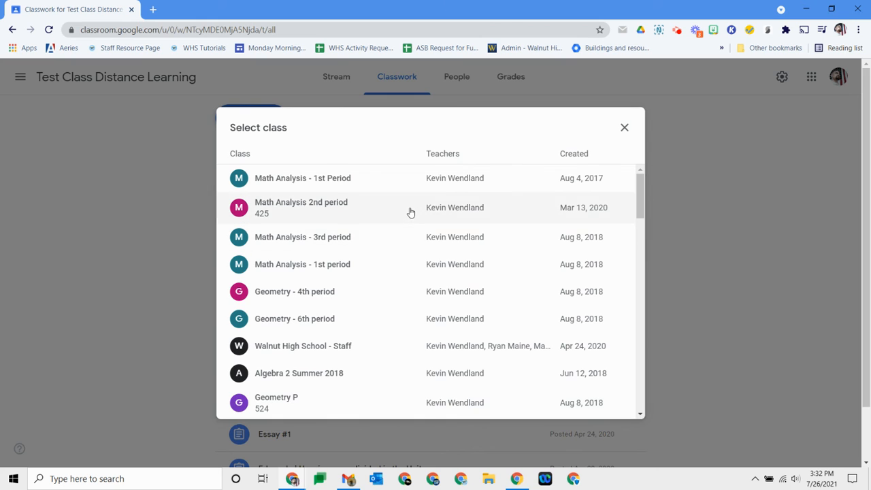
pyautogui.scroll(-5, 411, 214)
pyautogui.scroll(-15, 411, 214)
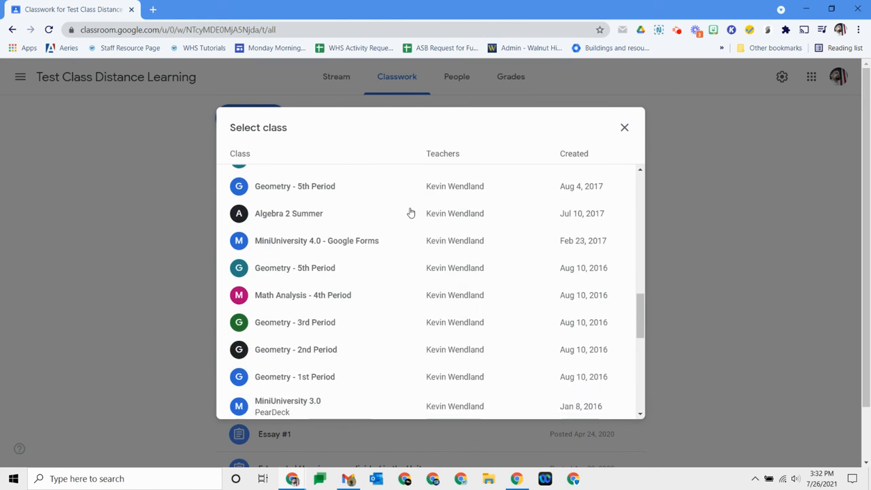
pyautogui.scroll(-1, 411, 213)
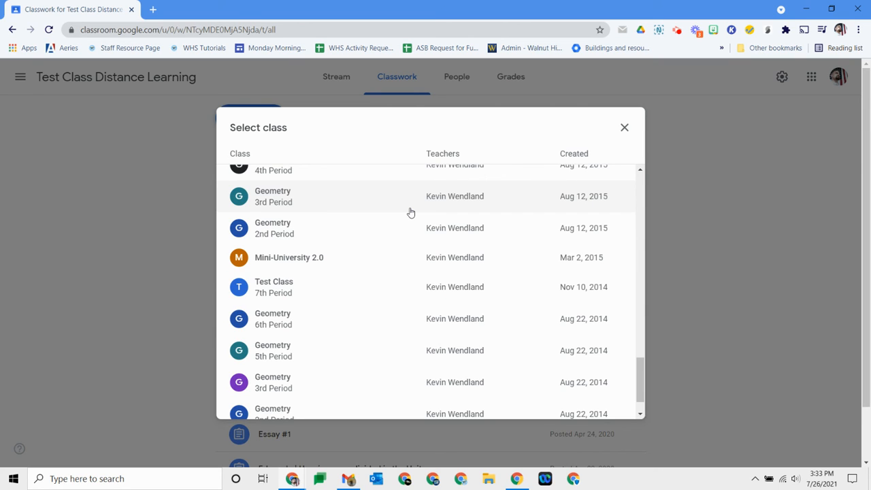
pyautogui.scroll(13, 347, 318)
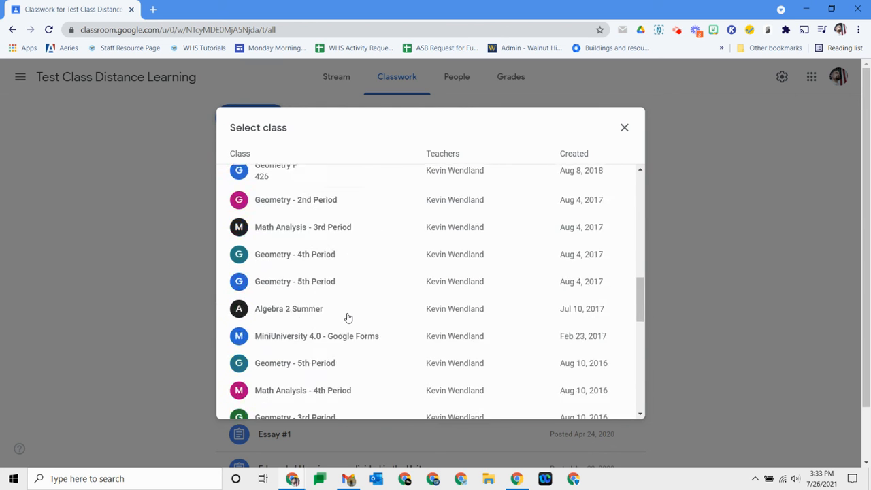
pyautogui.scroll(2, 348, 317)
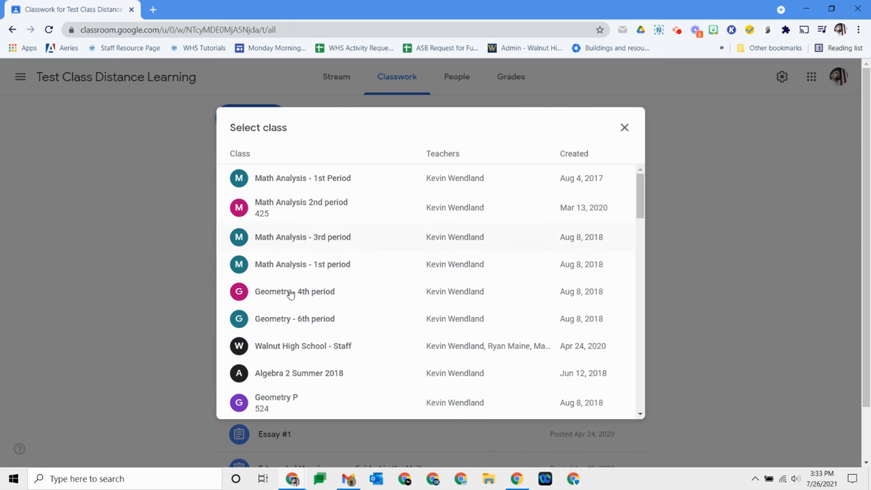
pyautogui.click(291, 325)
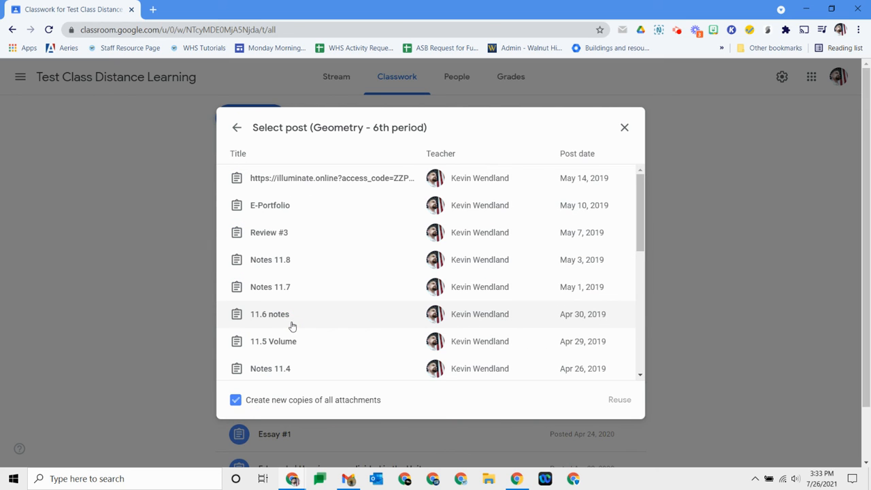
pyautogui.scroll(-6, 317, 269)
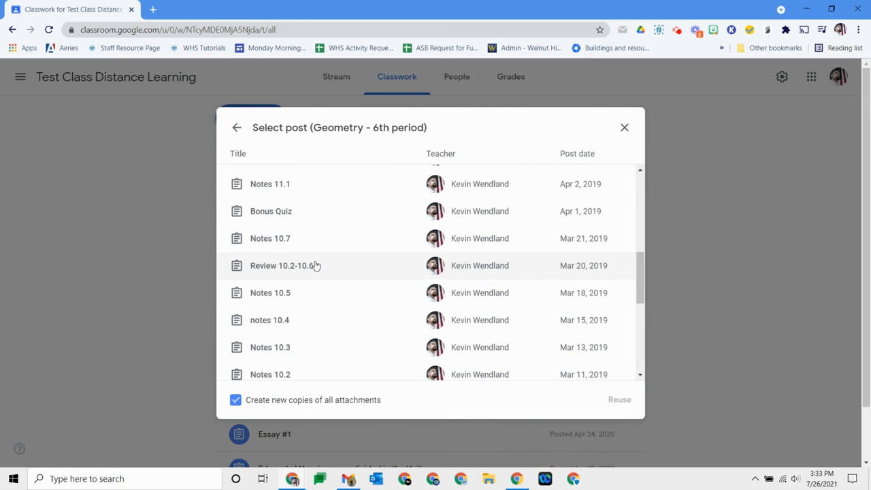
pyautogui.click(290, 300)
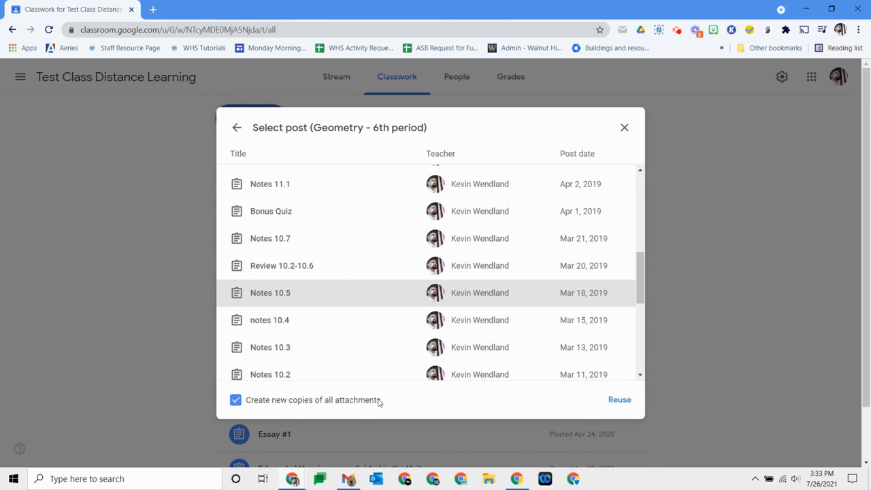
pyautogui.click(616, 402)
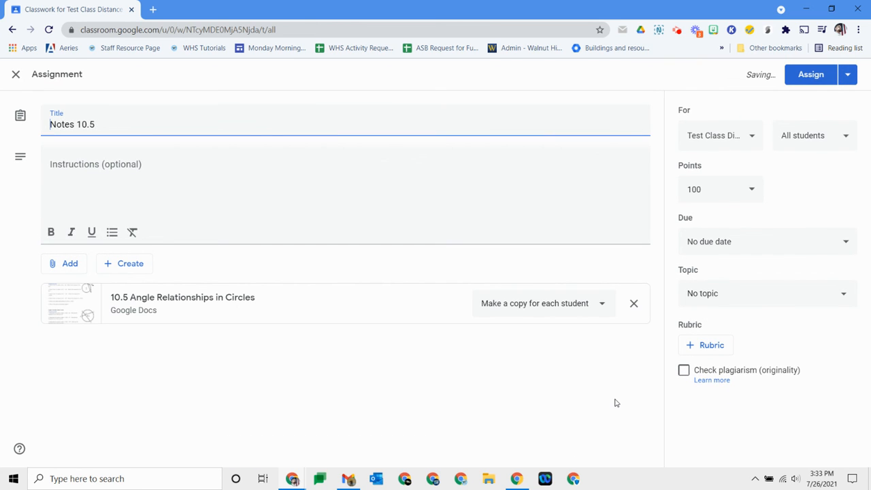
# - Review the attachment's student access options and the assignable classes for Notes 10.5, and close the assignment as a draft
pyautogui.click(525, 308)
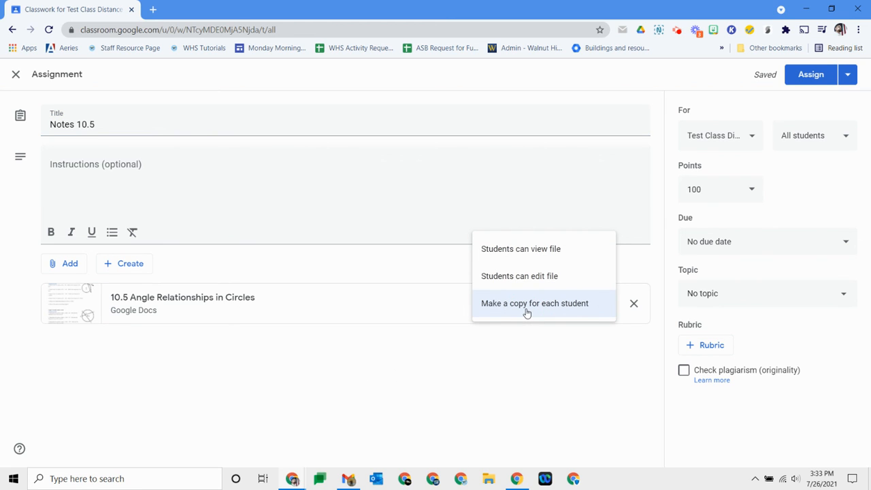
pyautogui.click(528, 374)
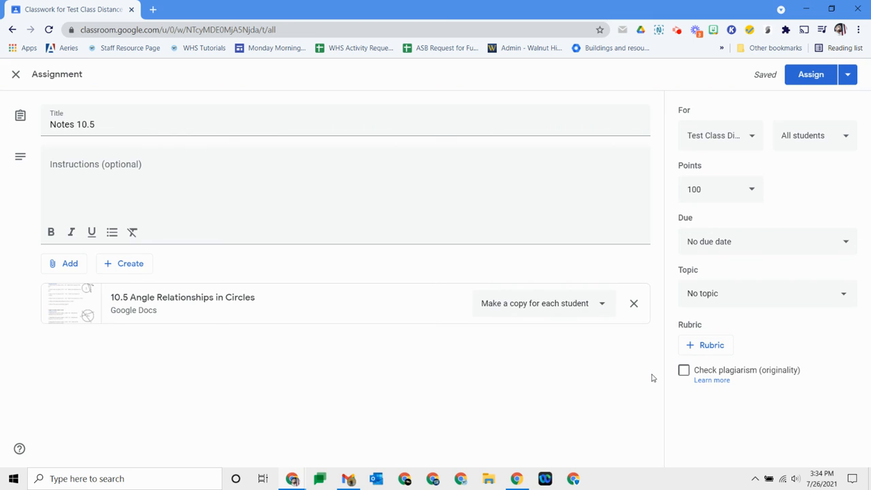
pyautogui.click(727, 148)
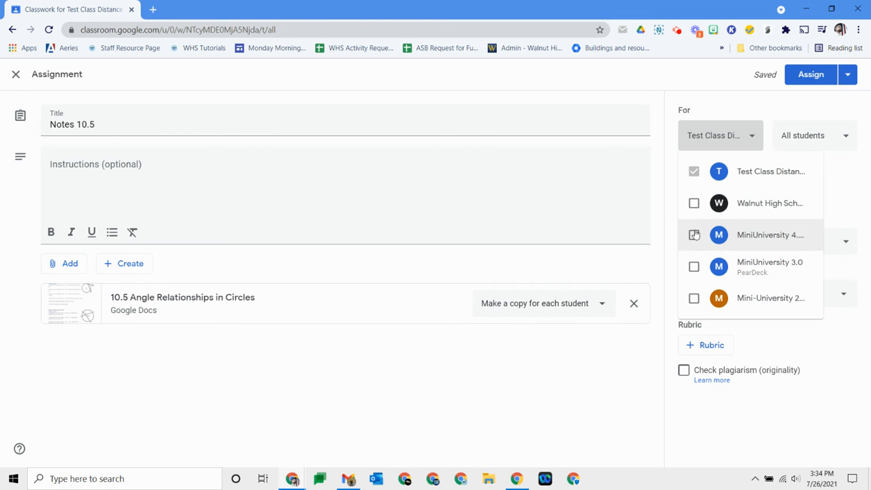
pyautogui.click(606, 365)
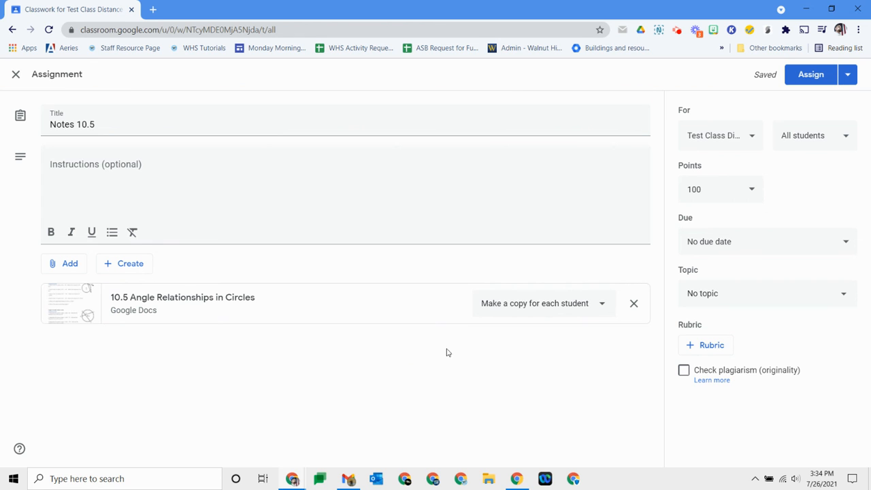
pyautogui.click(15, 74)
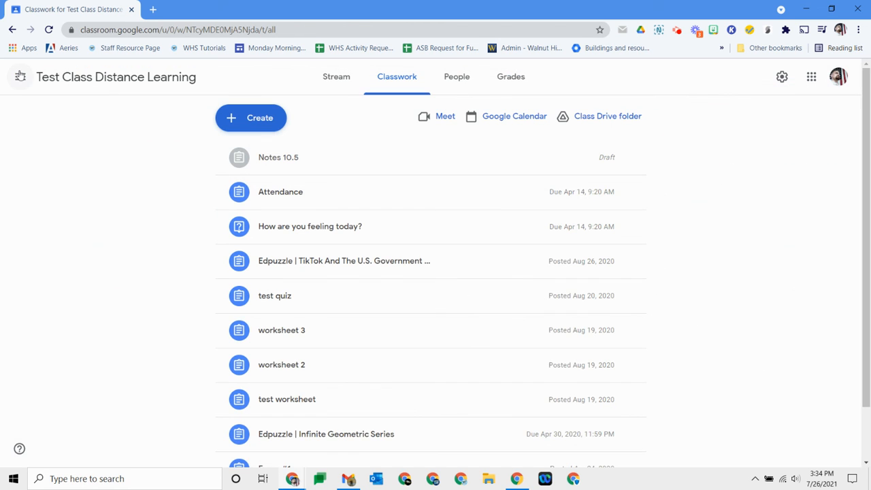